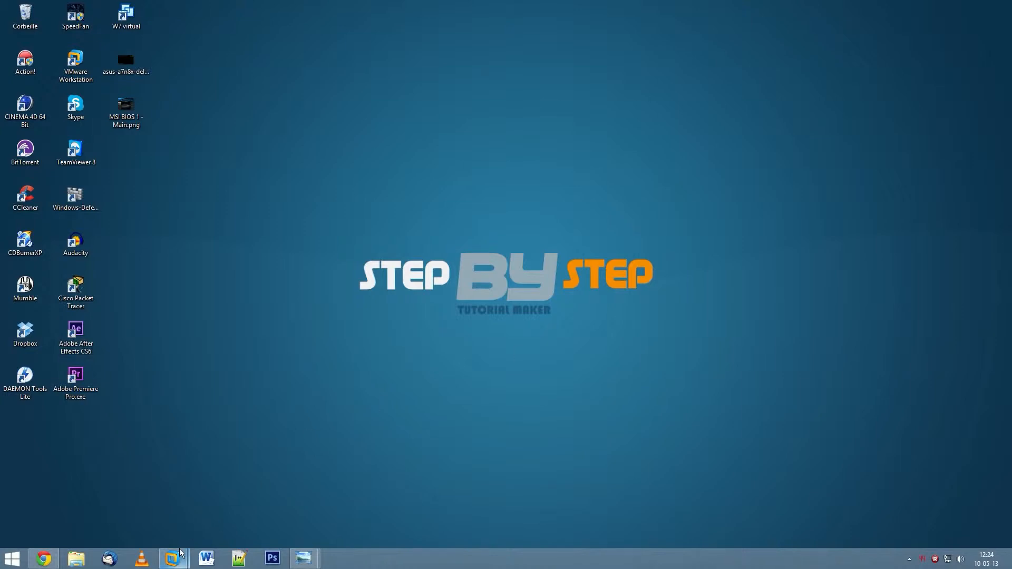
Switch to the Windows 7 (2) virtual machine showing the BIOS setup and give it input focus
mouse_move(179, 563)
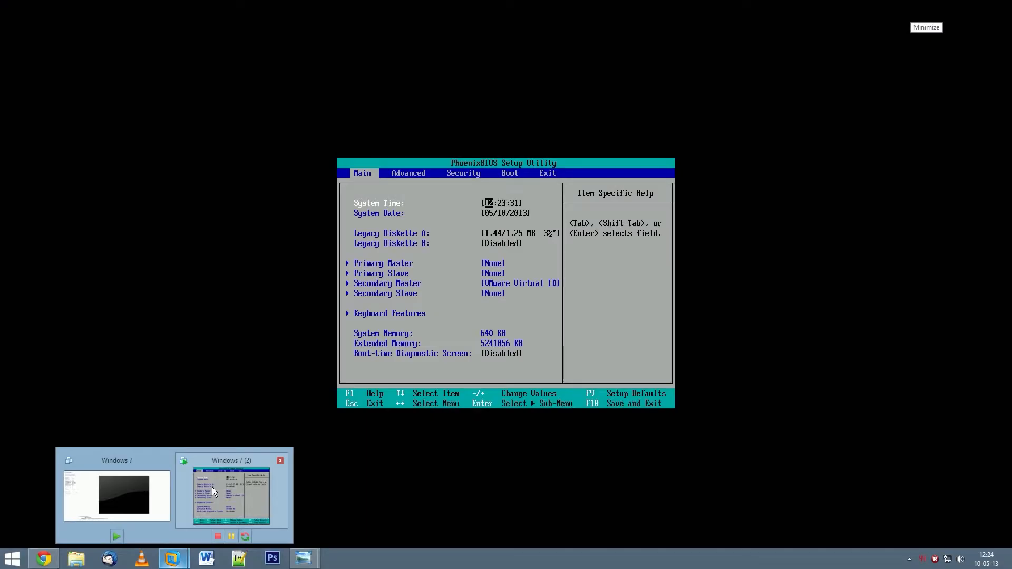
click(211, 487)
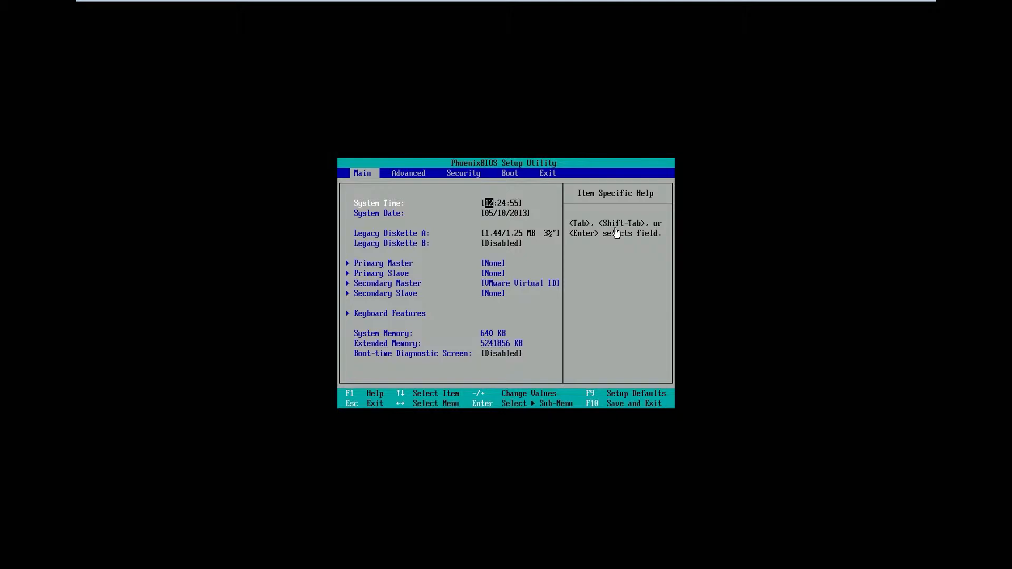
click(753, 121)
Look through the Advanced, Security and Boot pages of the BIOS setup and return to the Main page
key(Right)
key(Left)
key(Right)
key(Right)
key(Right)
key(Left)
key(Left)
key(Down)
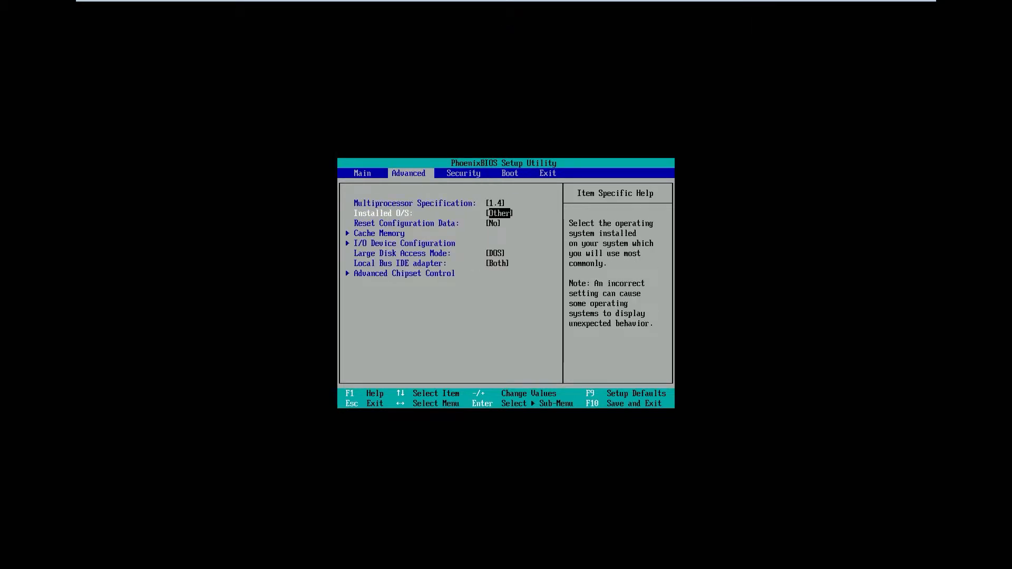
key(Up)
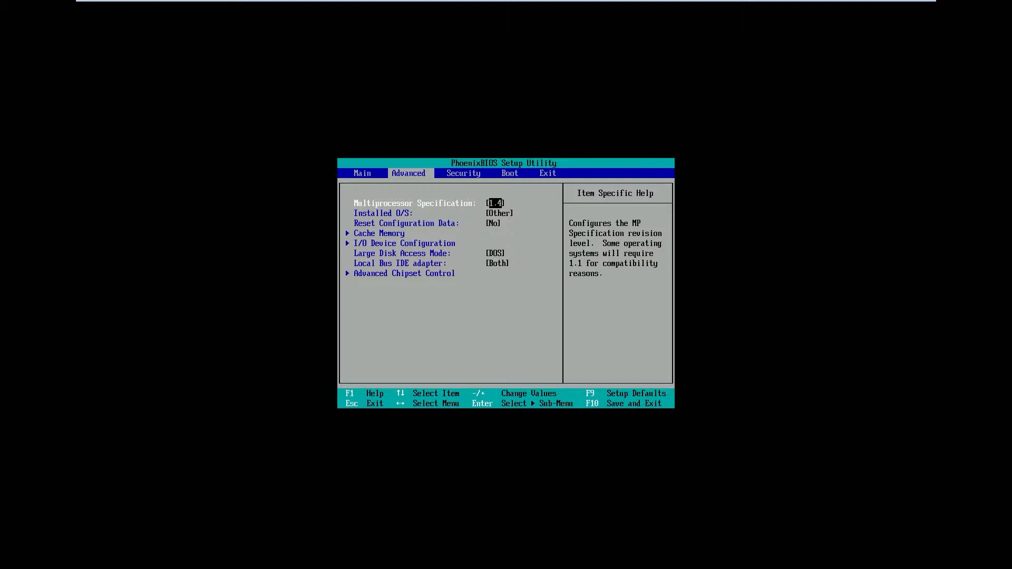
key(Left)
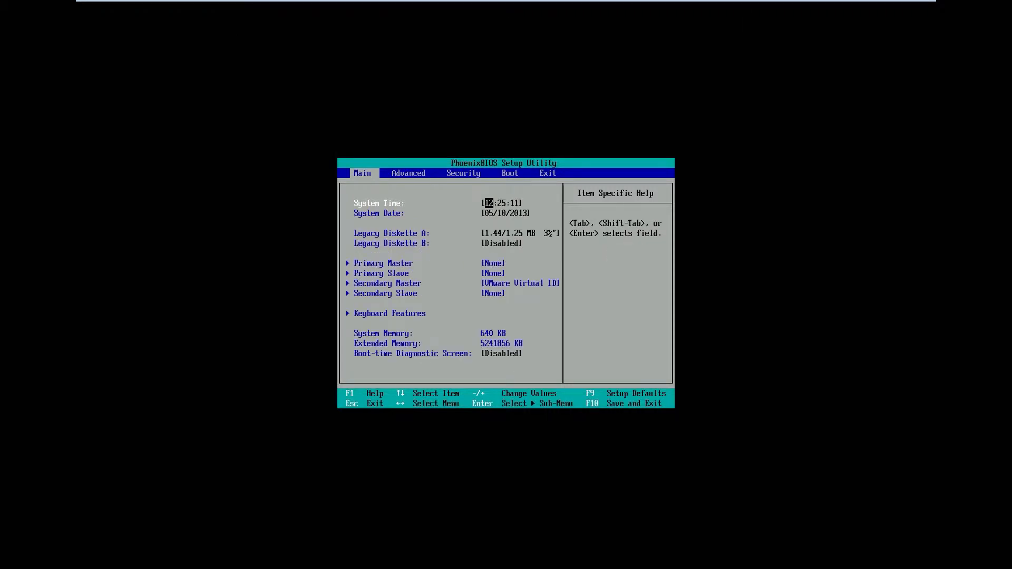
Move CD-ROM Drive to the first position in the BIOS boot order, above Removable Devices and Hard Drive
key(Right)
key(Right)
key(Right)
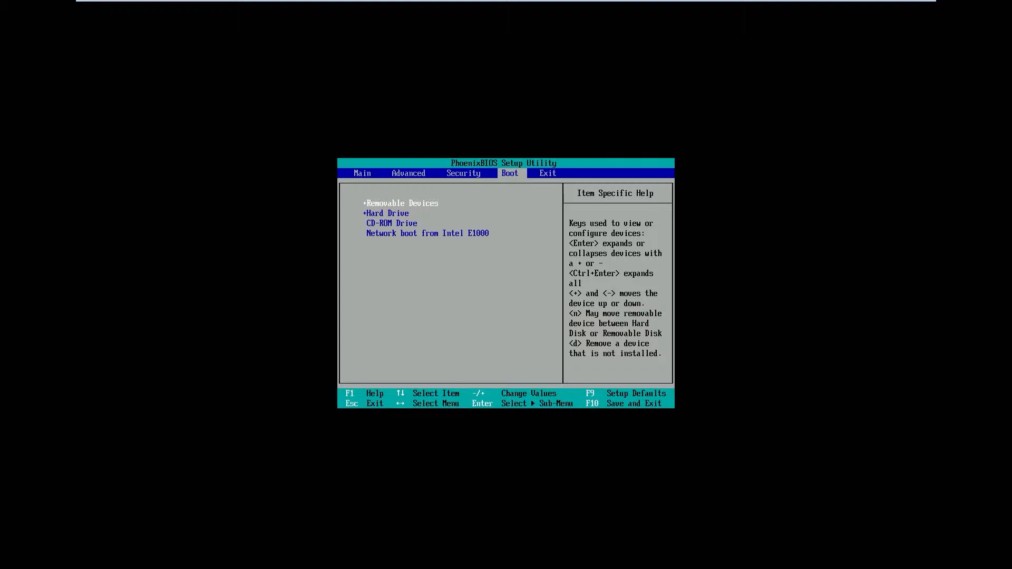
key(Down)
key(Down)
key(Down)
key(Up)
key(Up)
key(Down)
key(Down)
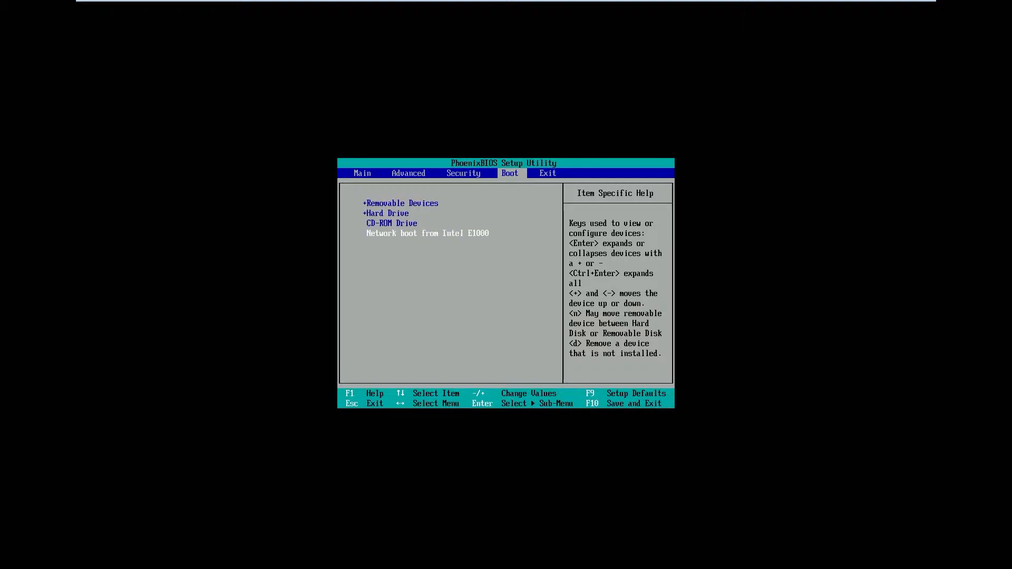
key(Up)
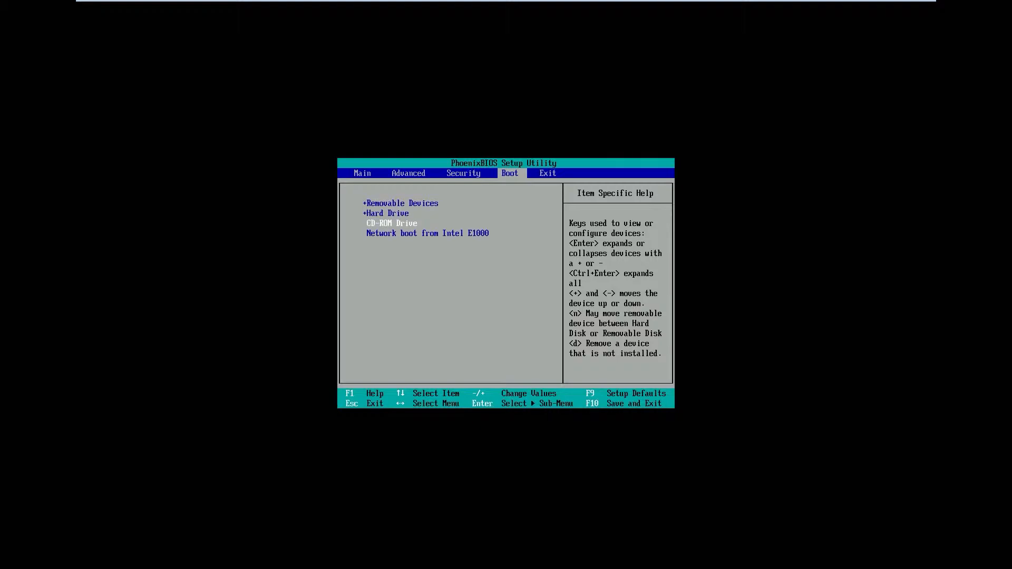
key(plus)
key(plus)
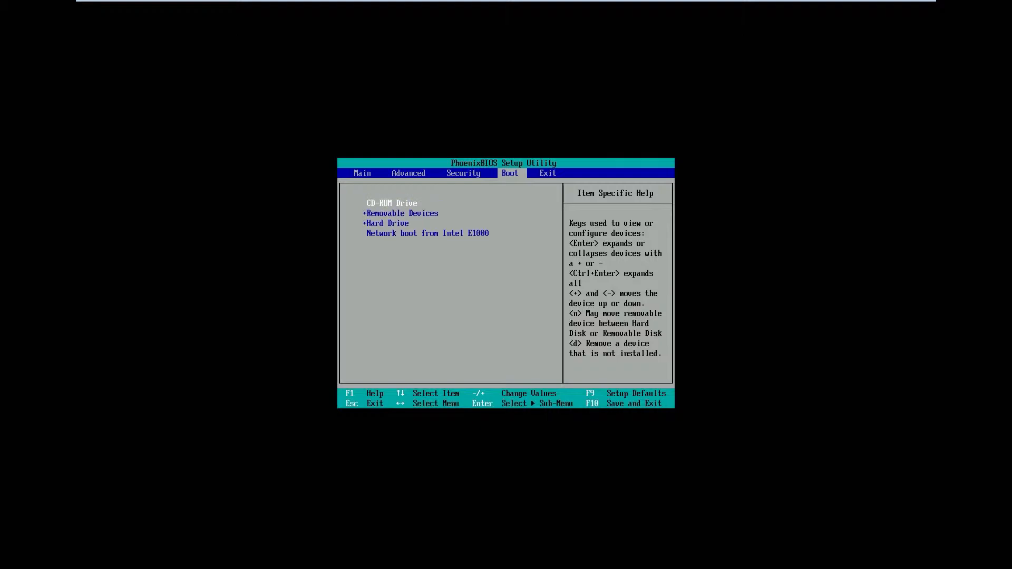
key(Down)
key(Up)
Exit the BIOS setup saving the configuration changes
key(Right)
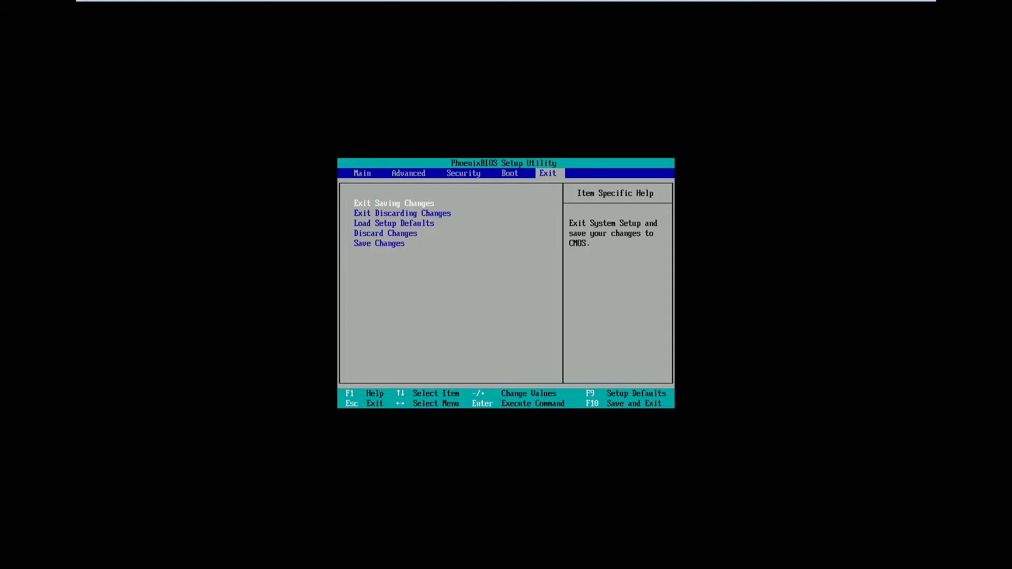
key(Return)
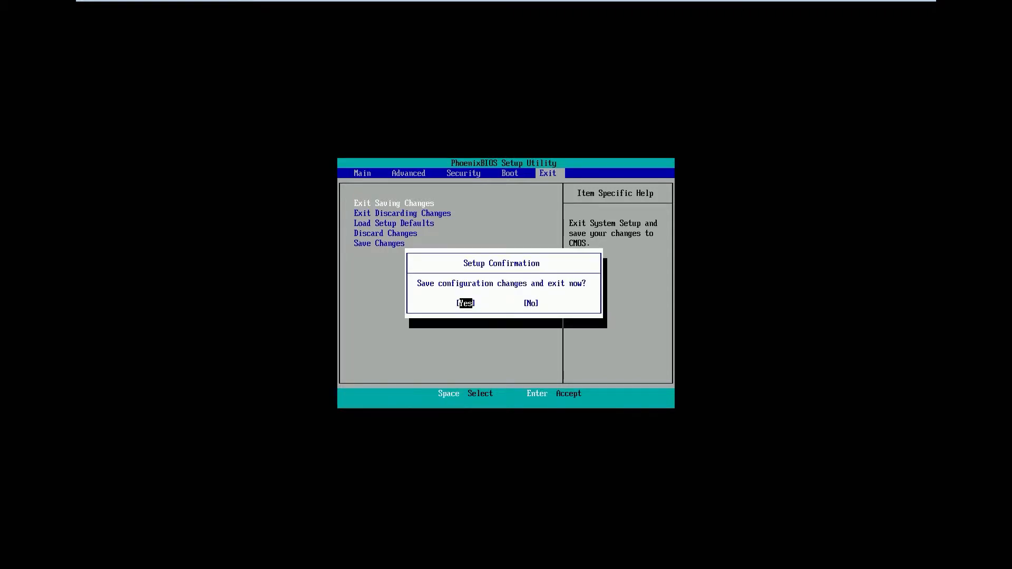
key(Return)
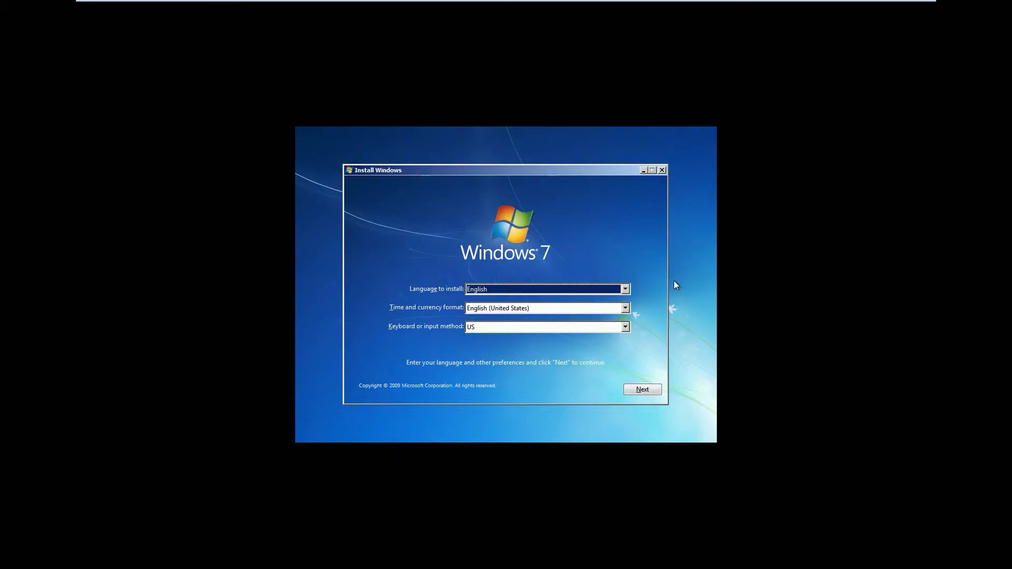
Choose English as the language to install and keep English (United States) as the time and currency format
click(569, 288)
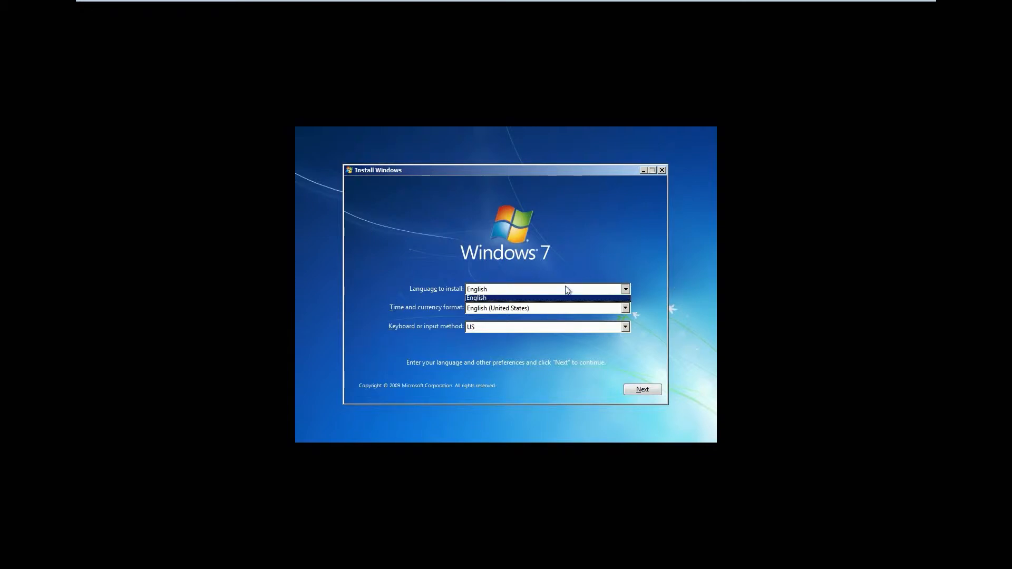
click(527, 300)
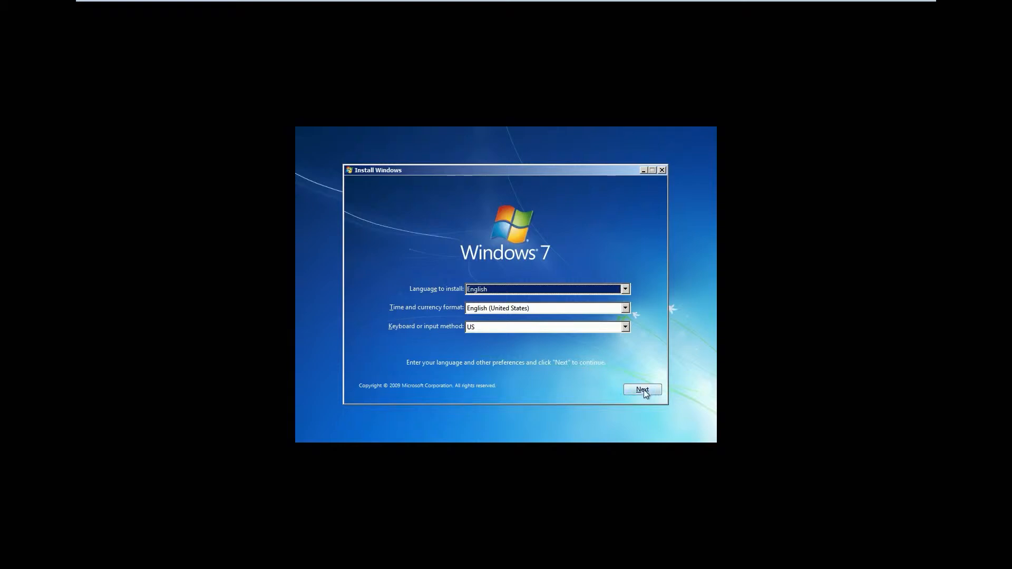
click(516, 307)
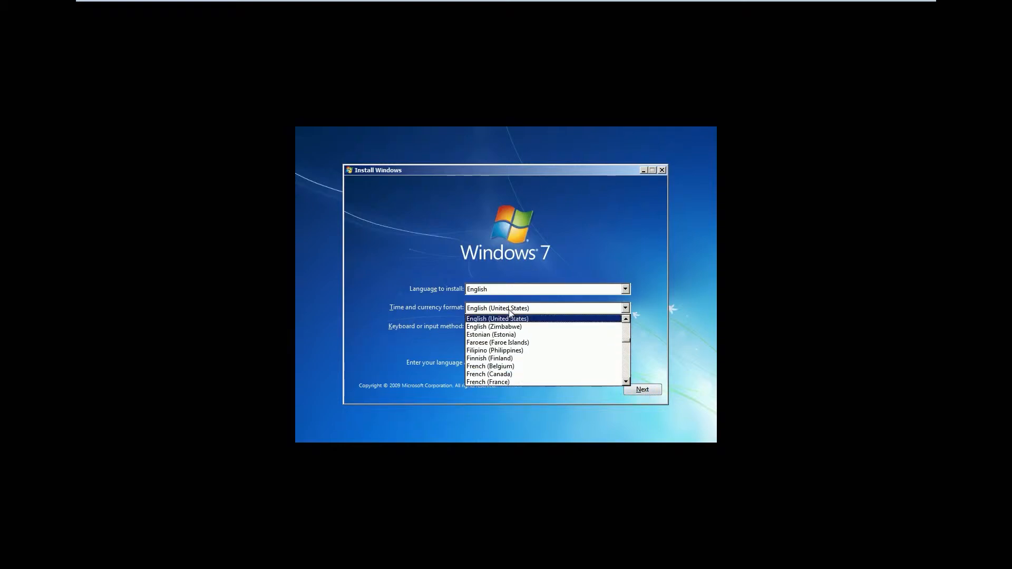
scroll(528, 375, down, 1)
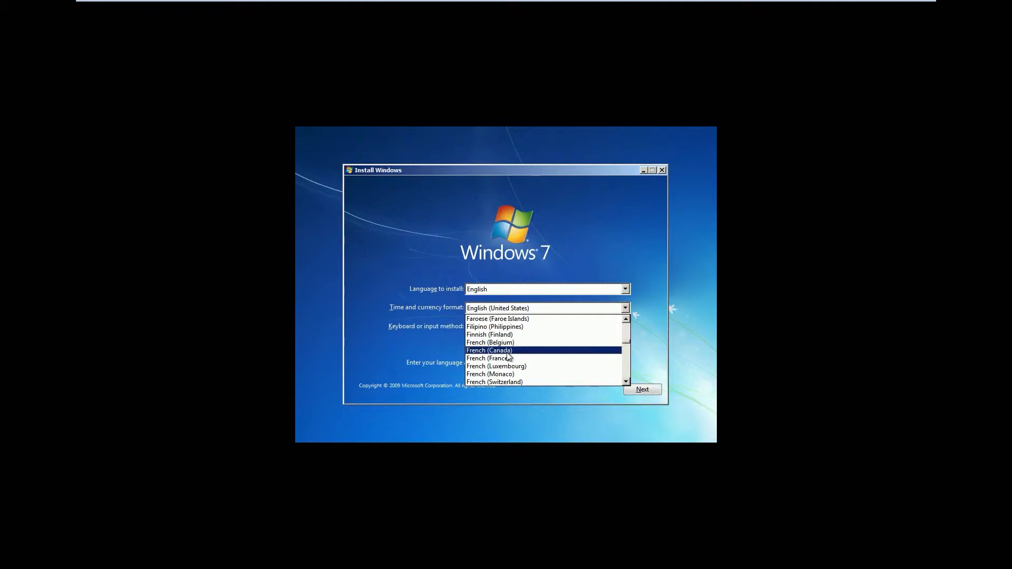
click(677, 241)
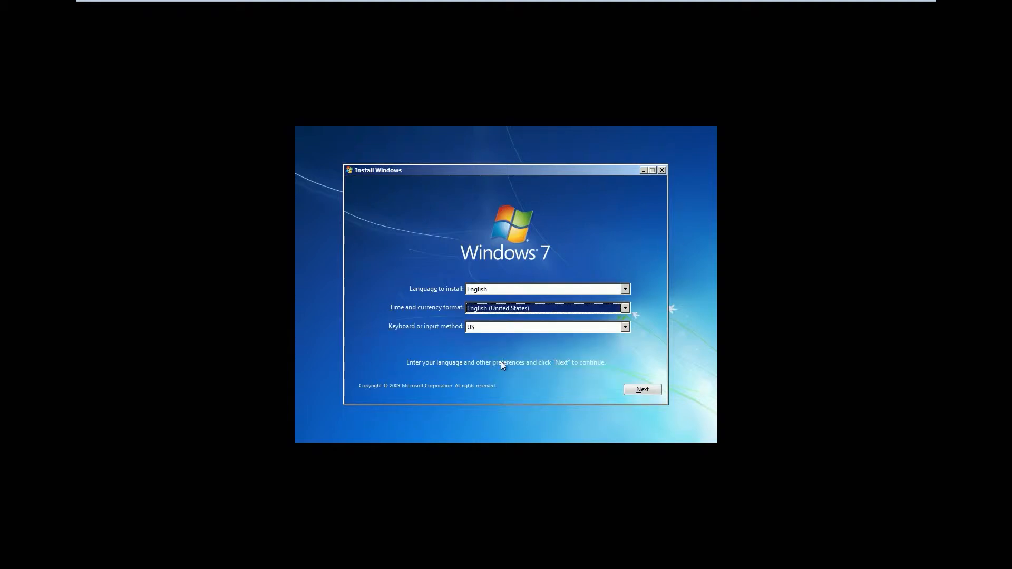
Set the keyboard or input method to French and proceed with the Windows 7 setup
click(513, 328)
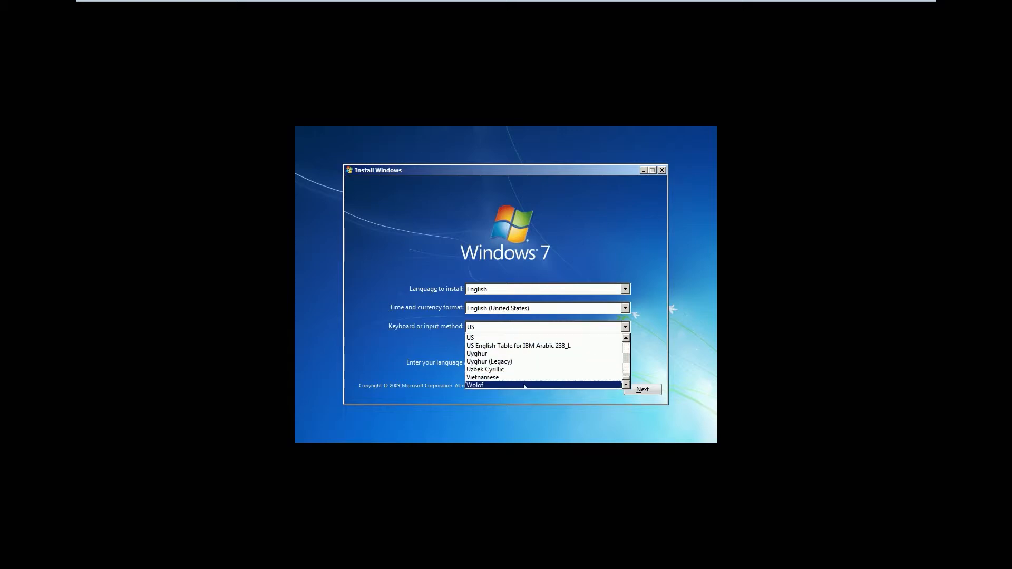
scroll(564, 367, up, 2)
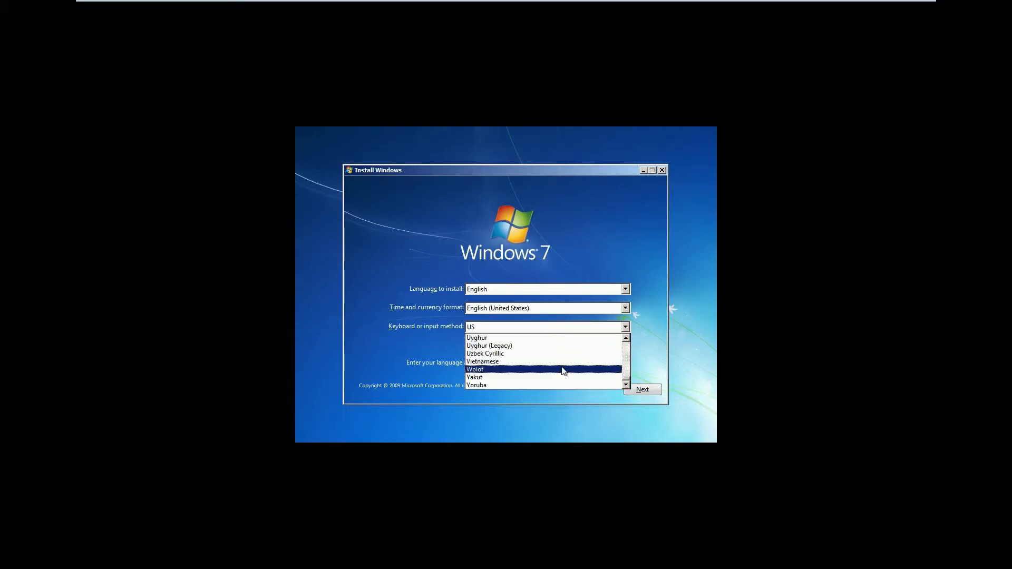
scroll(568, 378, up, 2)
scroll(568, 377, up, 20)
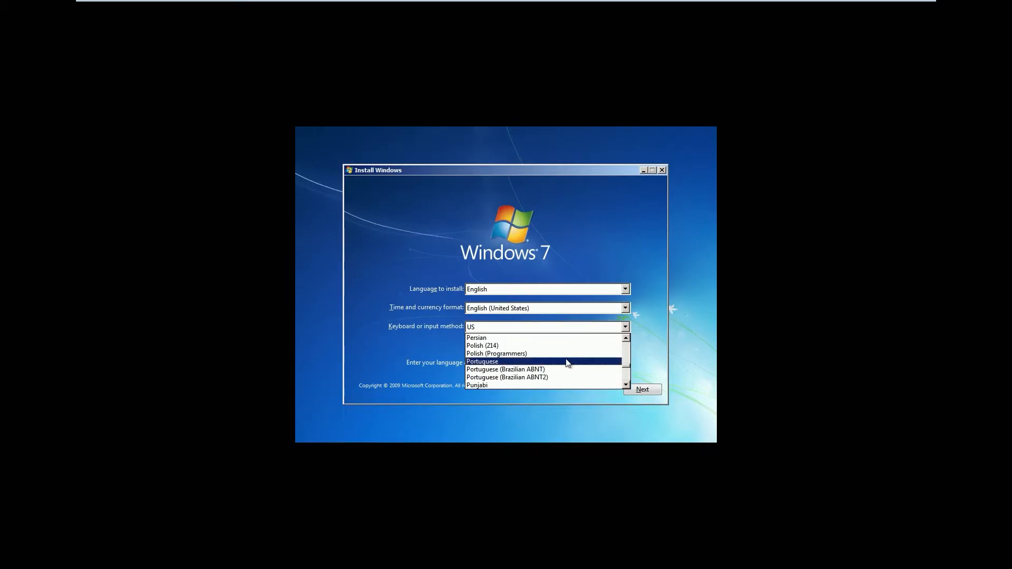
scroll(568, 364, up, 8)
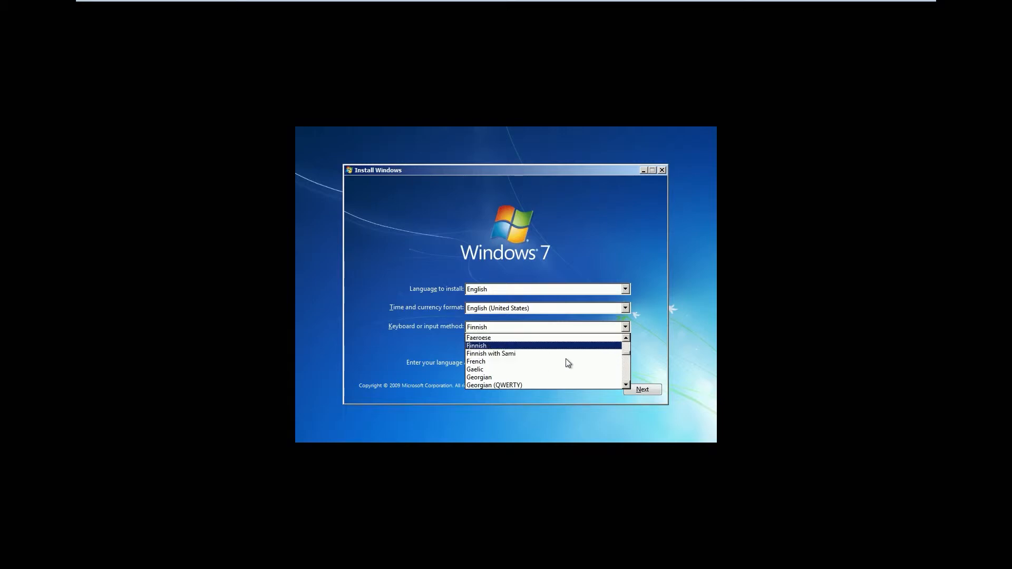
scroll(568, 364, down, 4)
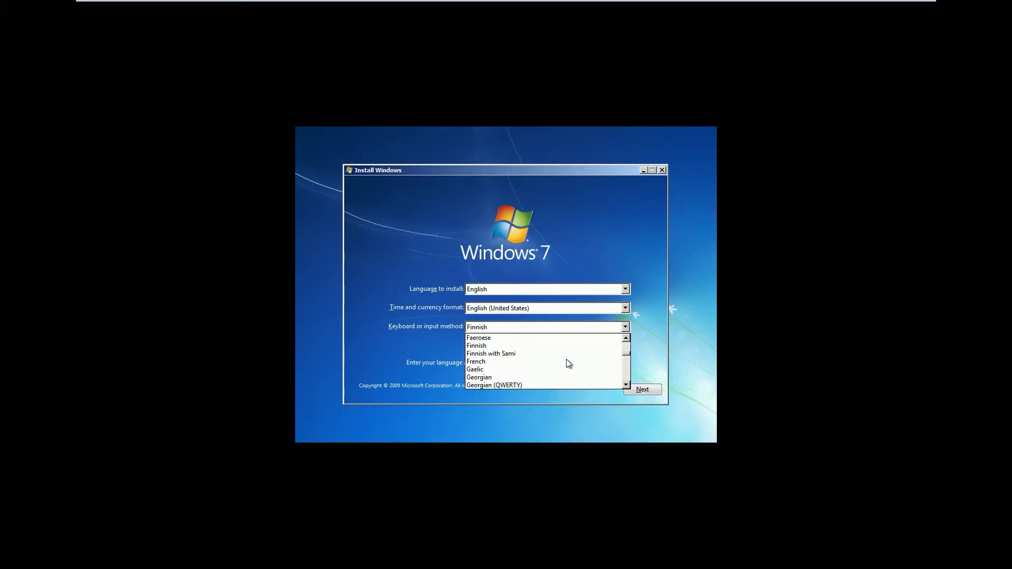
click(509, 340)
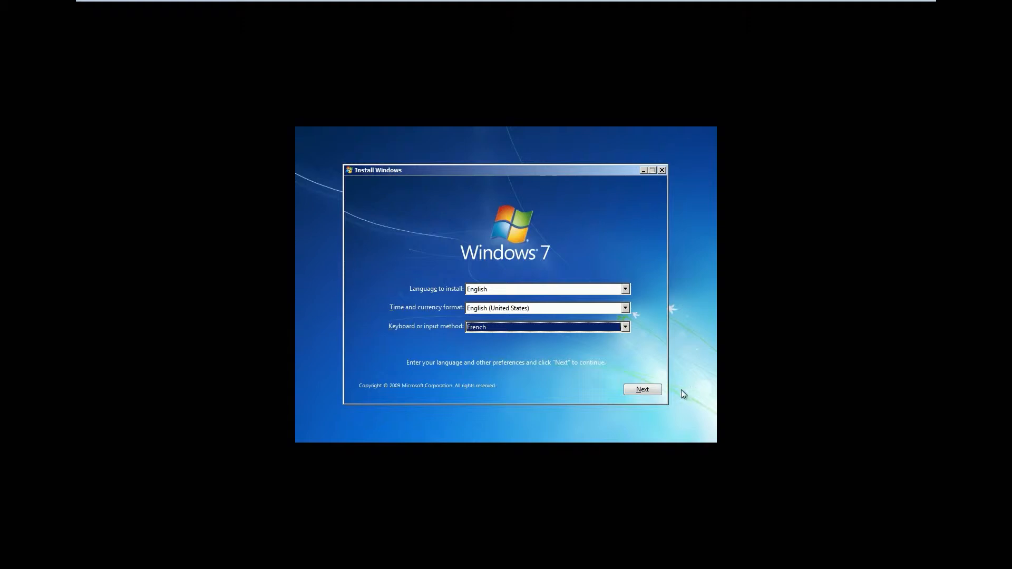
click(655, 391)
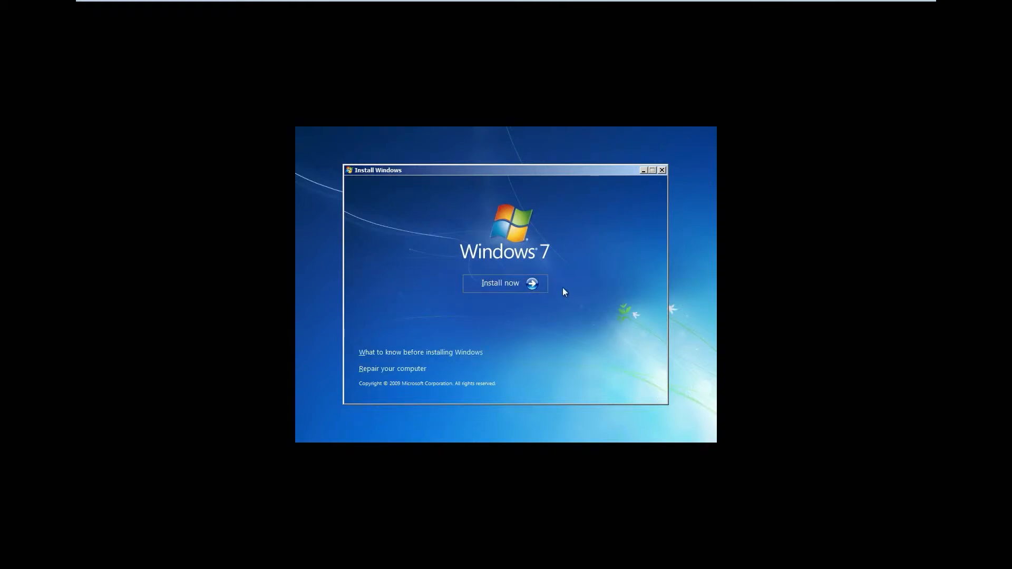
Start the Windows 7 installation and accept the license terms
click(532, 286)
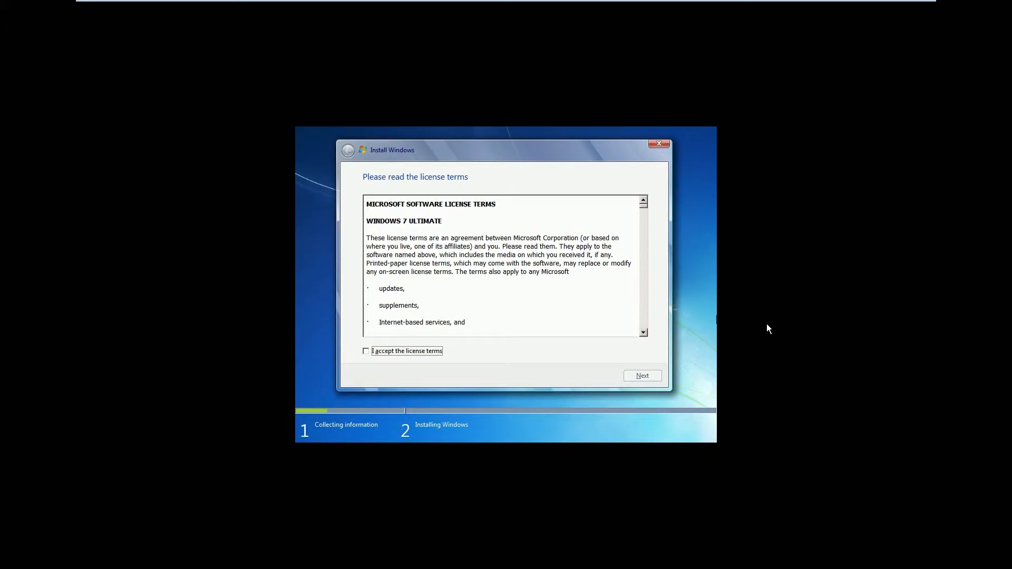
click(393, 352)
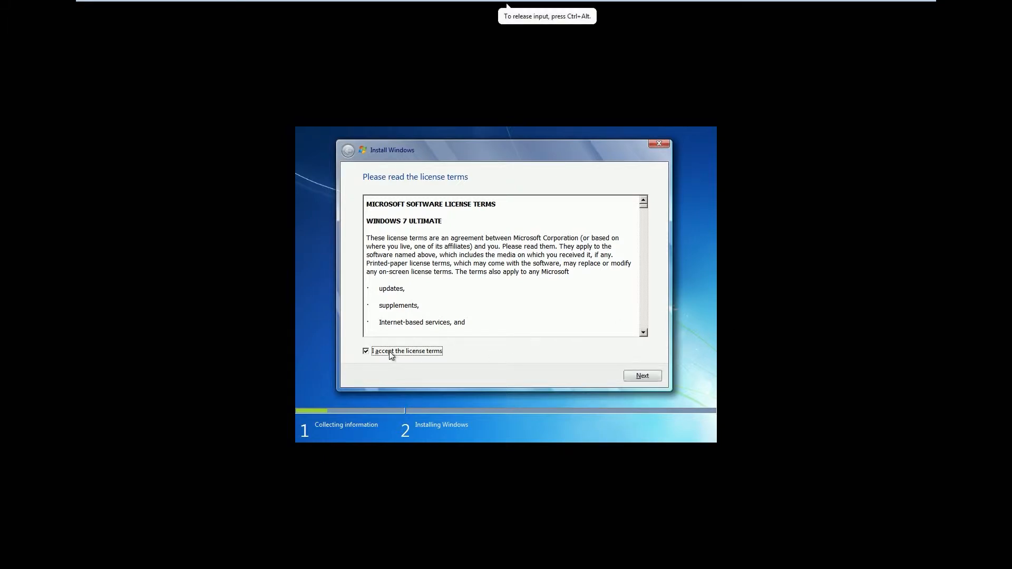
click(643, 375)
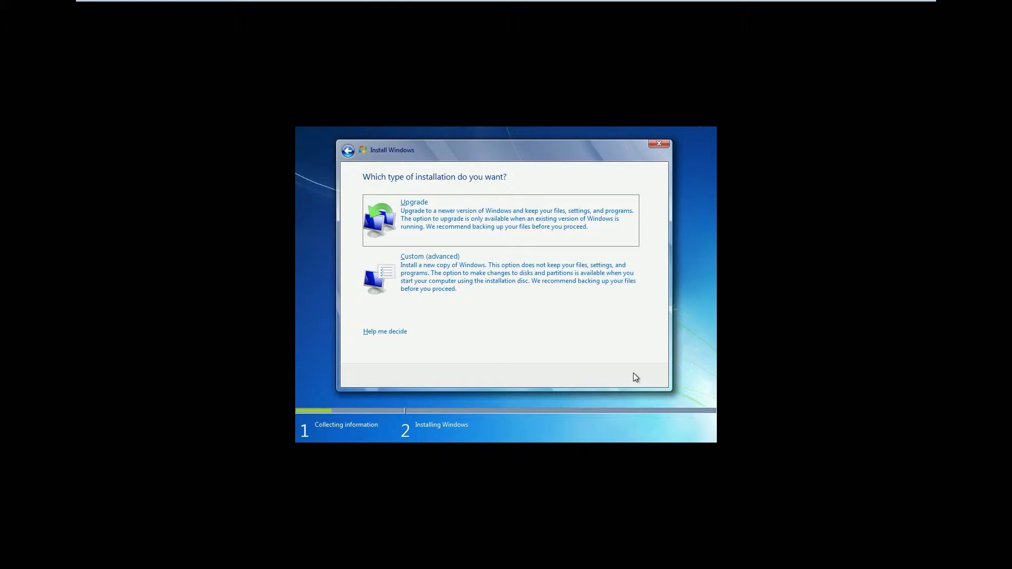
Choose the Custom (advanced) installation and create a new 15360 MB partition from the unallocated space on Disk 0
click(713, 406)
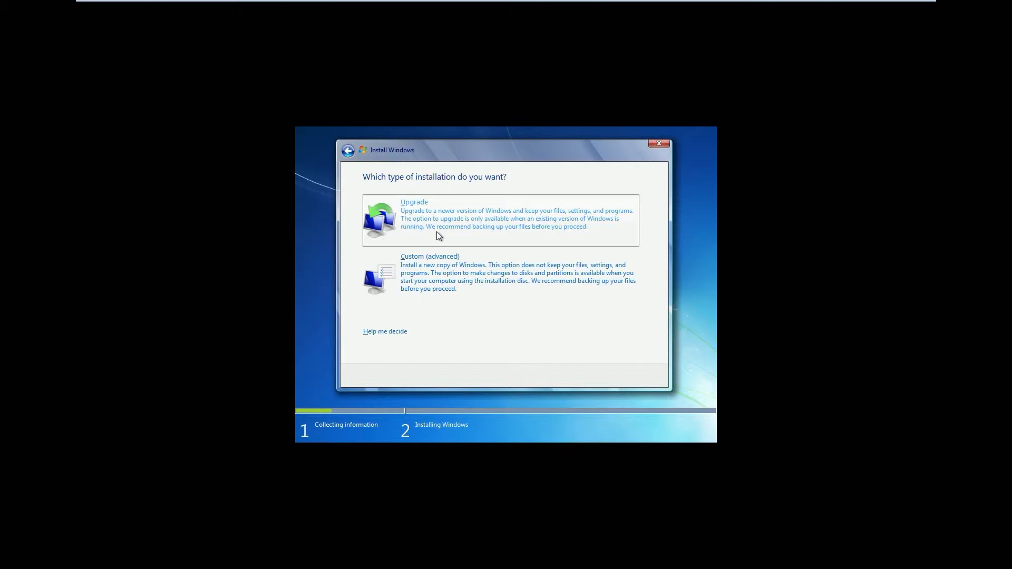
click(491, 265)
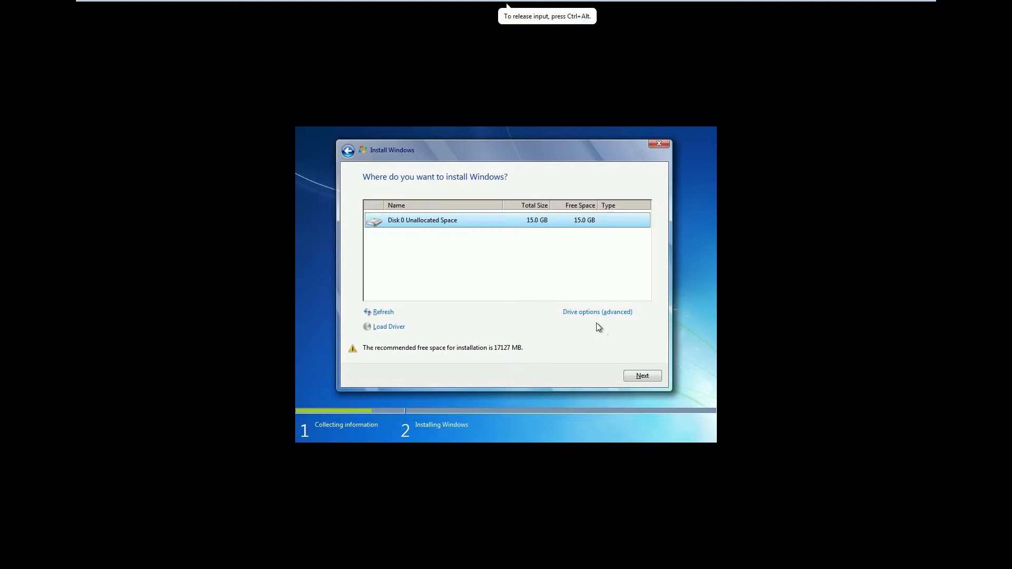
click(609, 313)
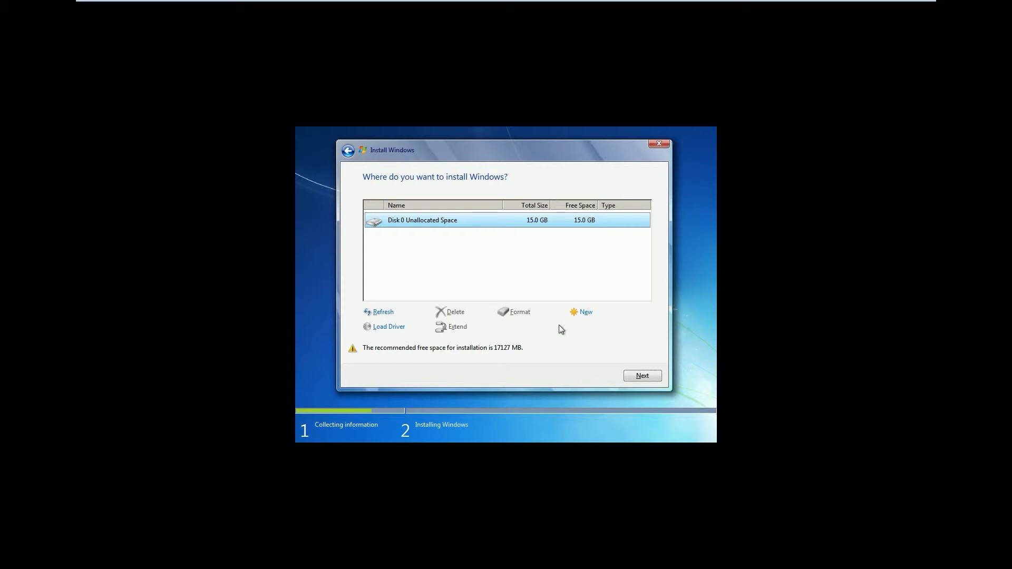
click(587, 313)
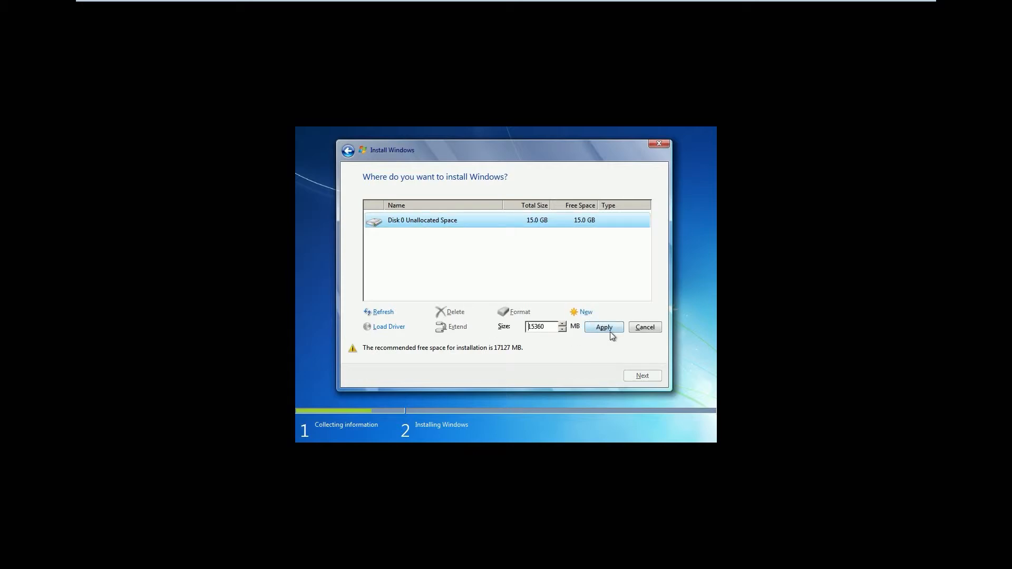
click(602, 330)
click(574, 328)
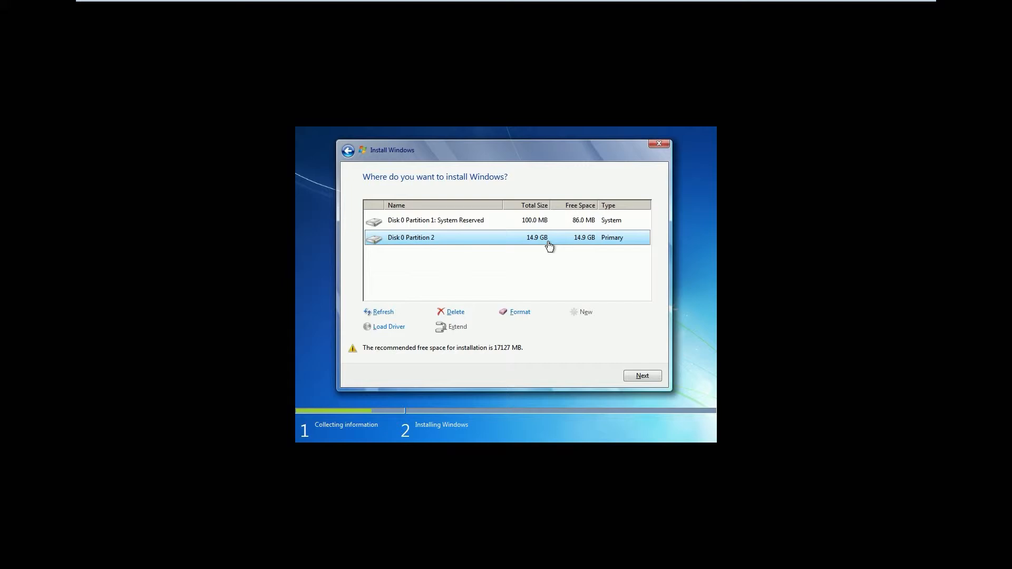
Compare the System Reserved partition with Disk 0 Partition 2 as possible installation targets
click(473, 222)
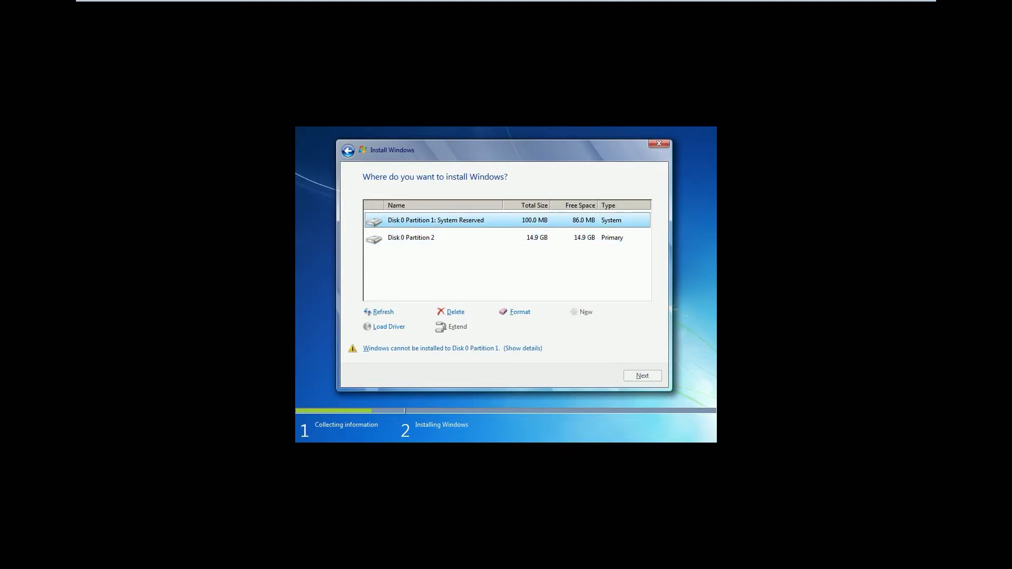
click(555, 239)
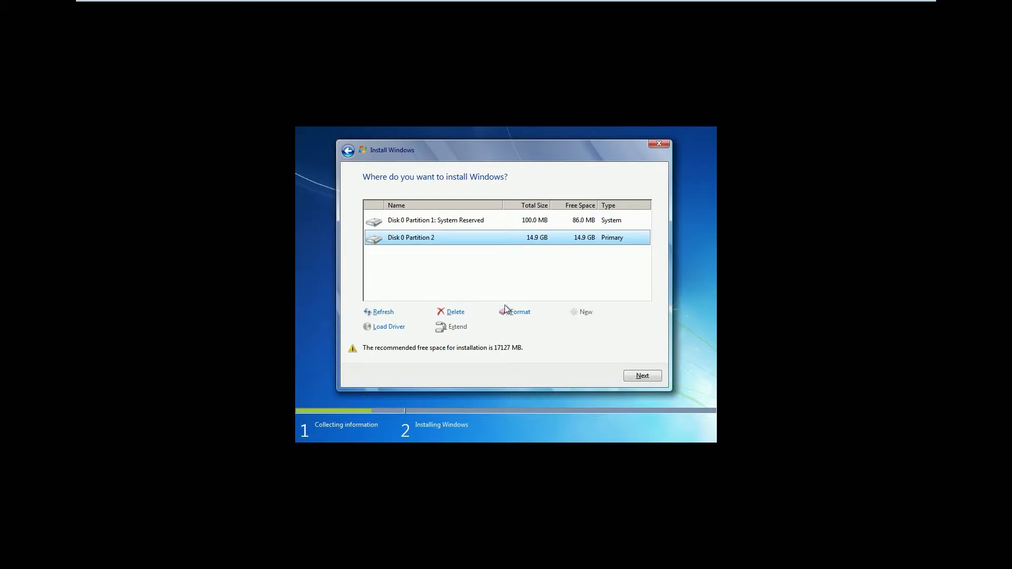
click(557, 220)
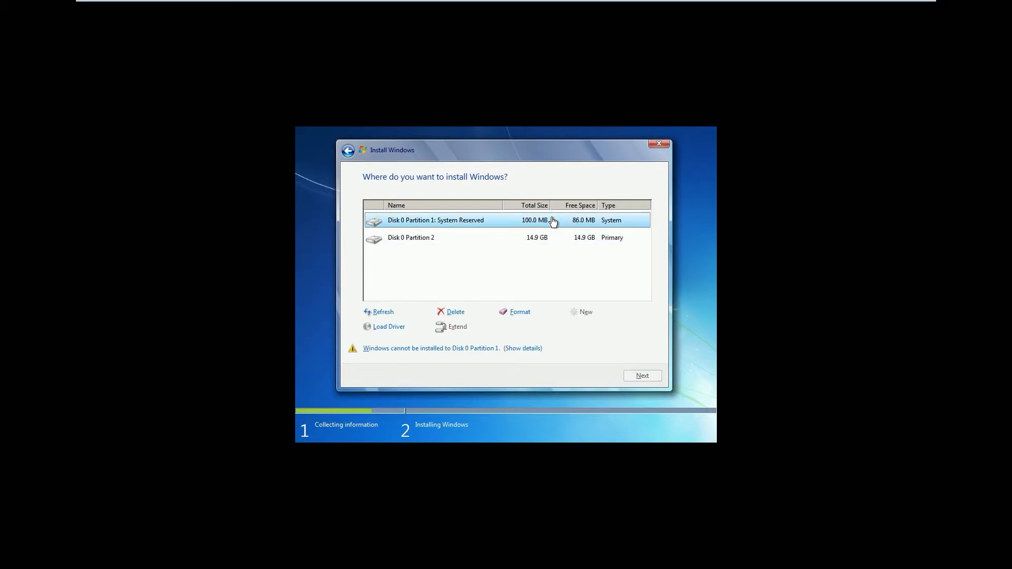
Delete the System Reserved partition and the remaining Disk 0 partition, and start installing Windows on the unallocated space
click(463, 318)
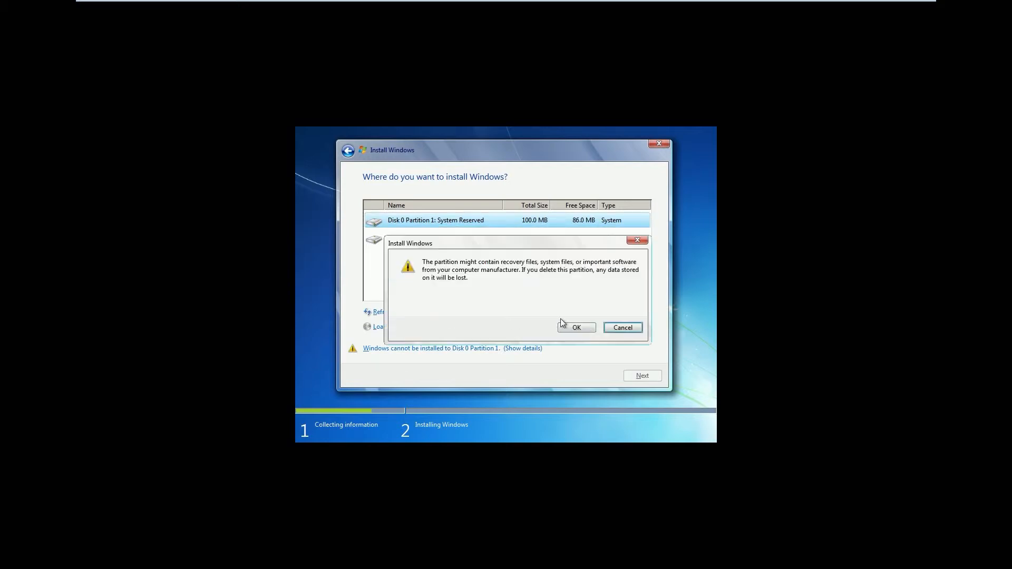
click(586, 330)
click(545, 242)
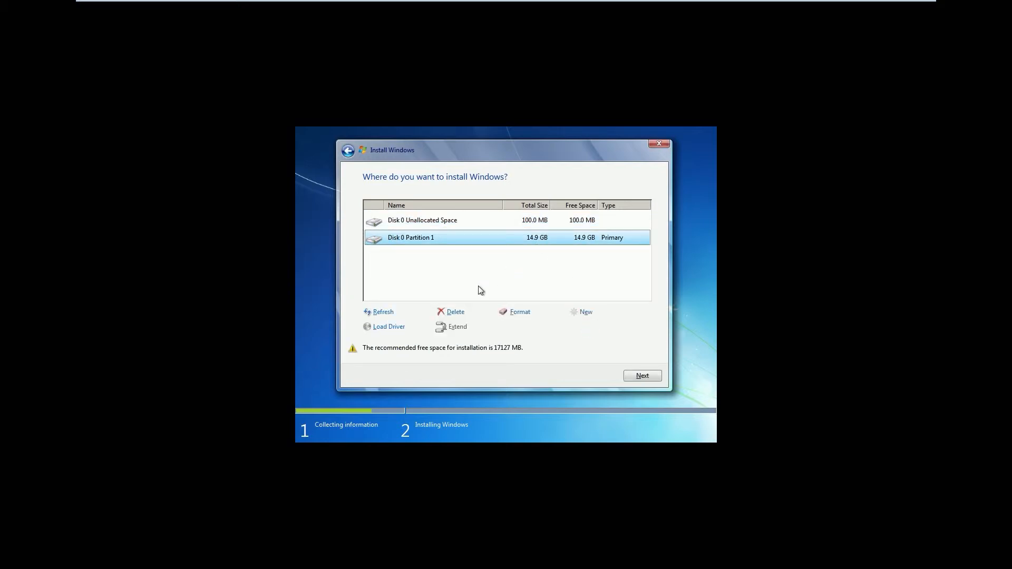
click(453, 313)
click(586, 331)
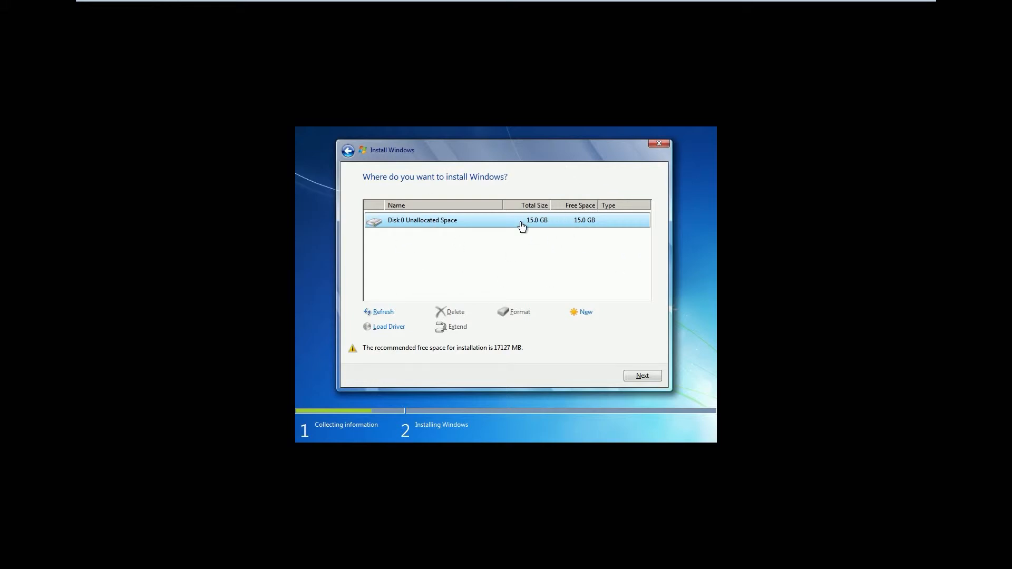
click(647, 378)
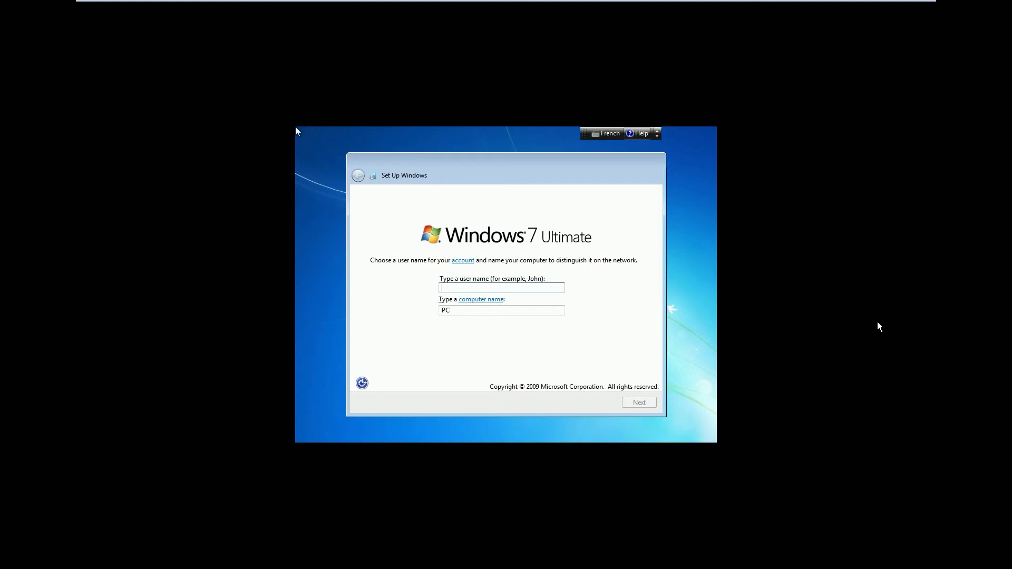
Set the account's user name to user, keep user-PC as the computer name, and continue the setup
click(587, 354)
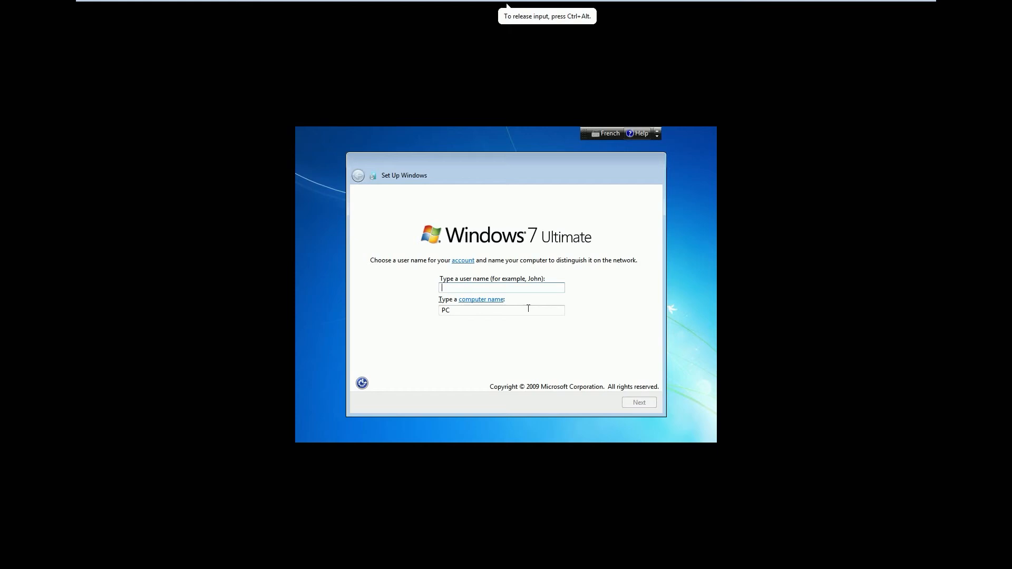
text(user)
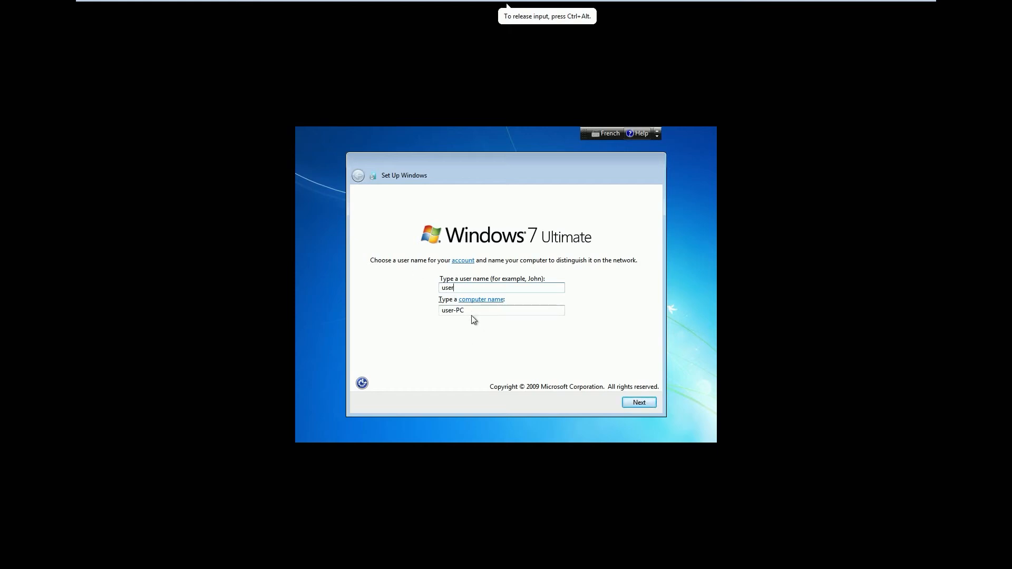
drag(474, 310, 408, 311)
click(495, 311)
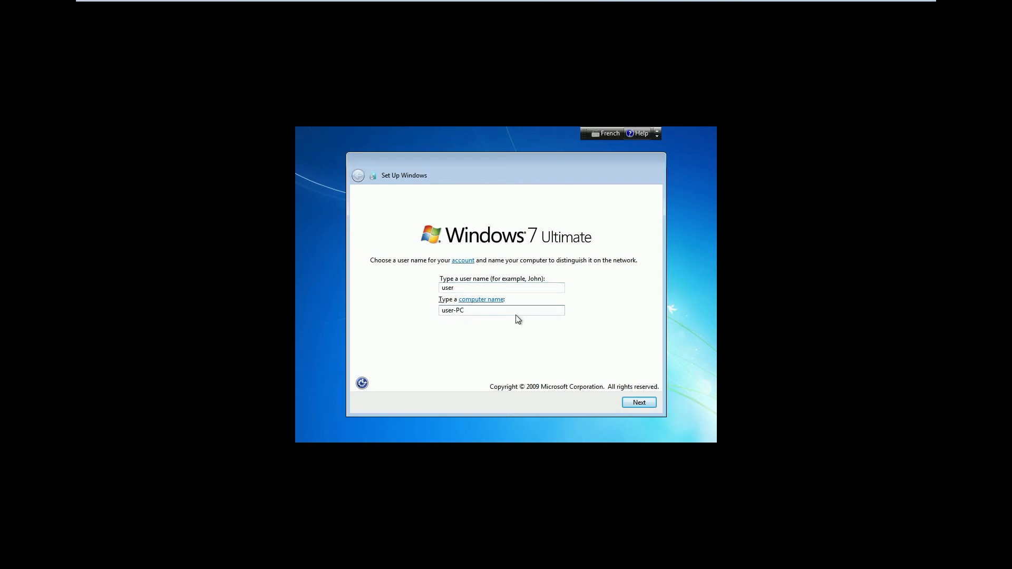
click(649, 407)
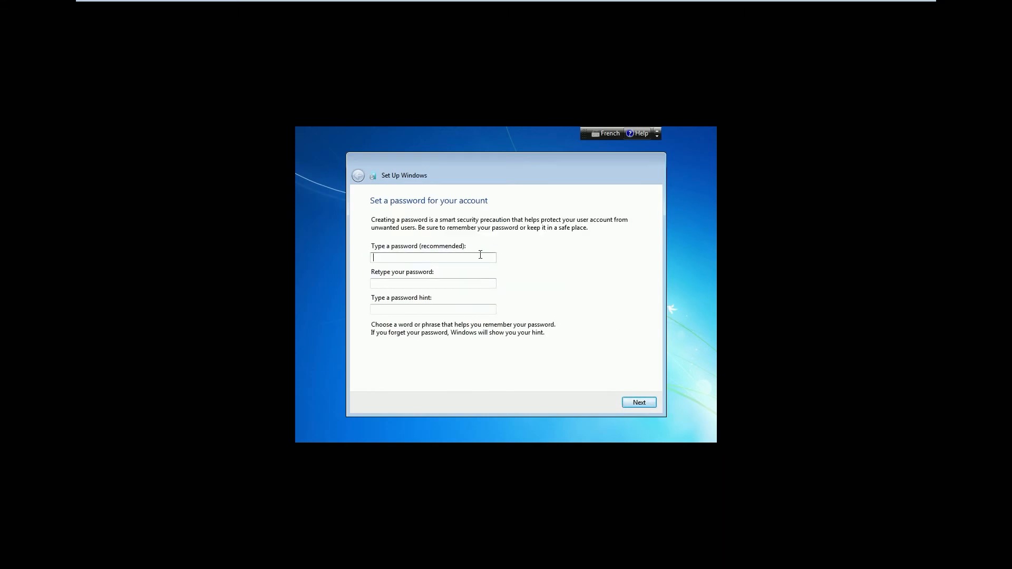
Continue without an account password, and skip the product key with automatic online activation turned off
click(637, 403)
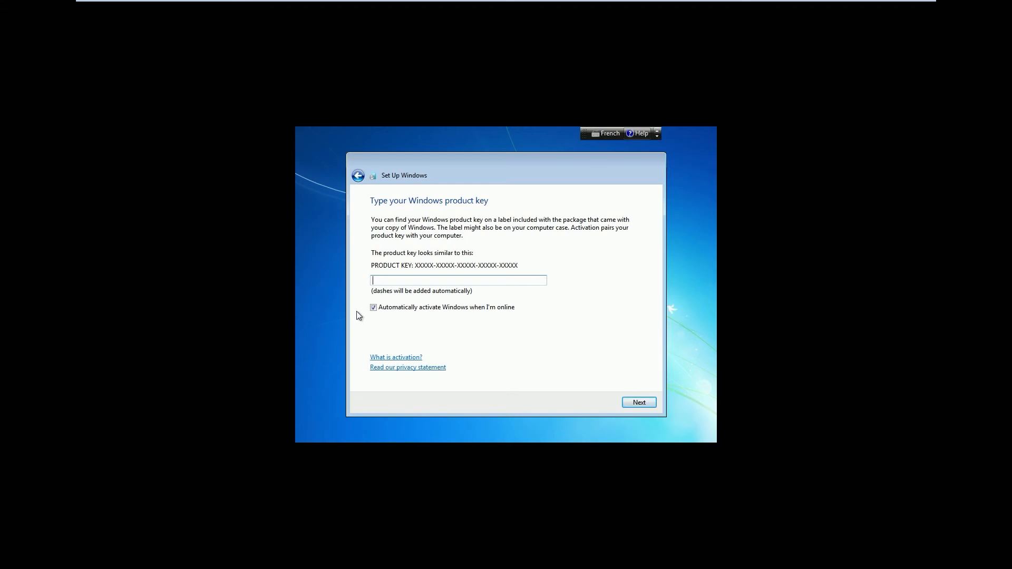
click(375, 307)
click(639, 403)
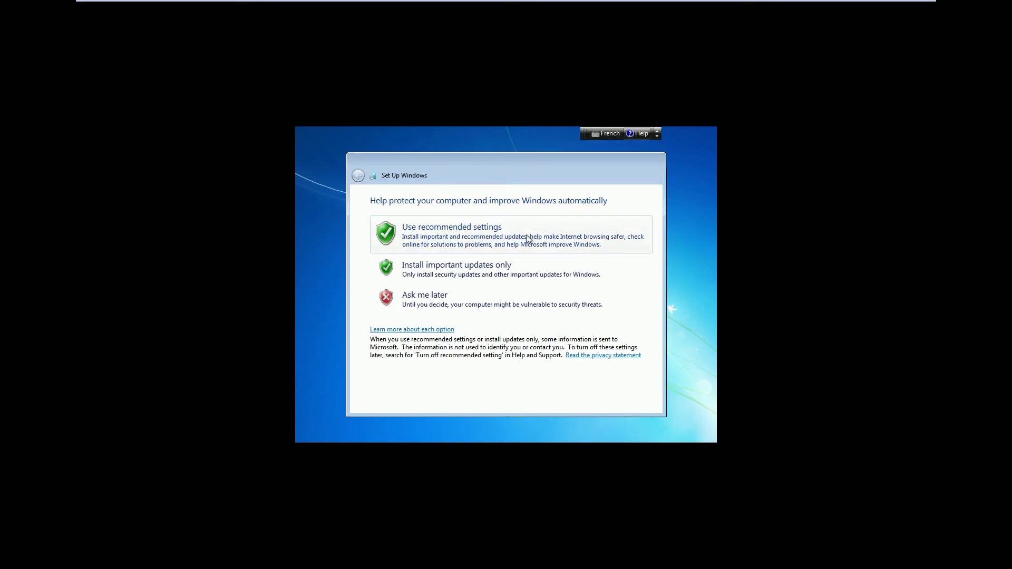
Use the recommended update settings and accept the date and time with the Pacific Time (US & Canada) zone
click(472, 239)
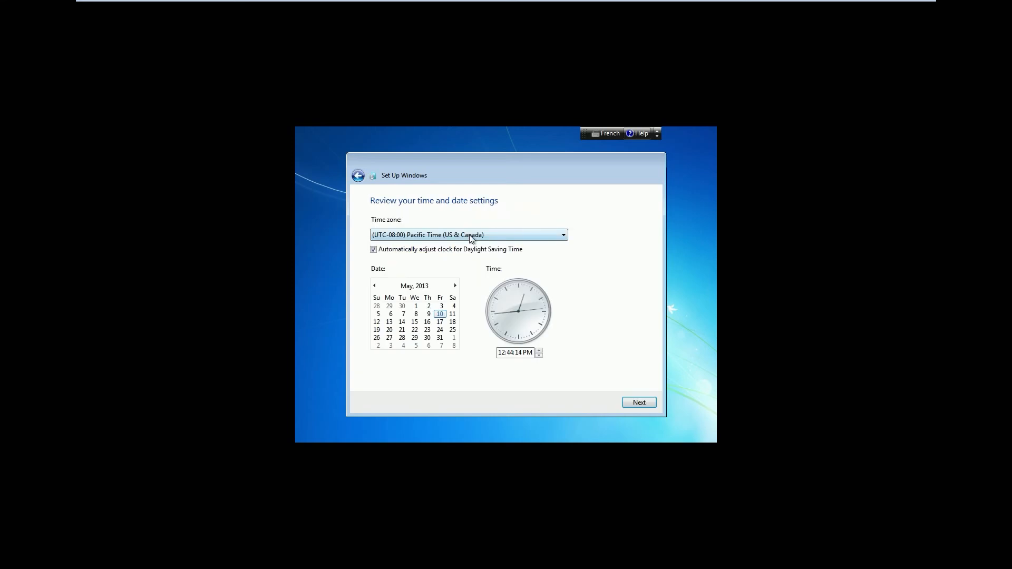
click(498, 236)
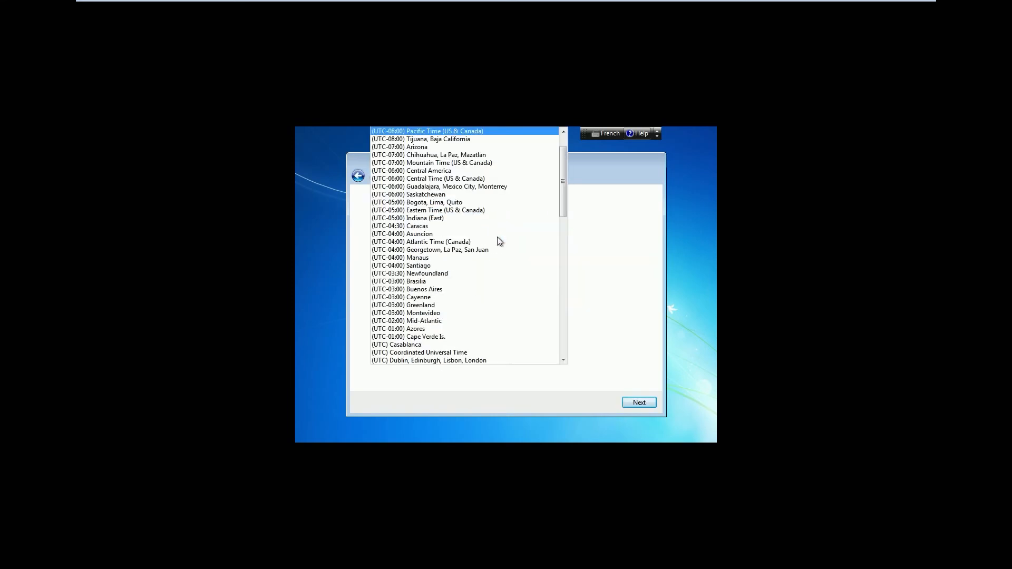
scroll(441, 279, down, 5)
click(606, 266)
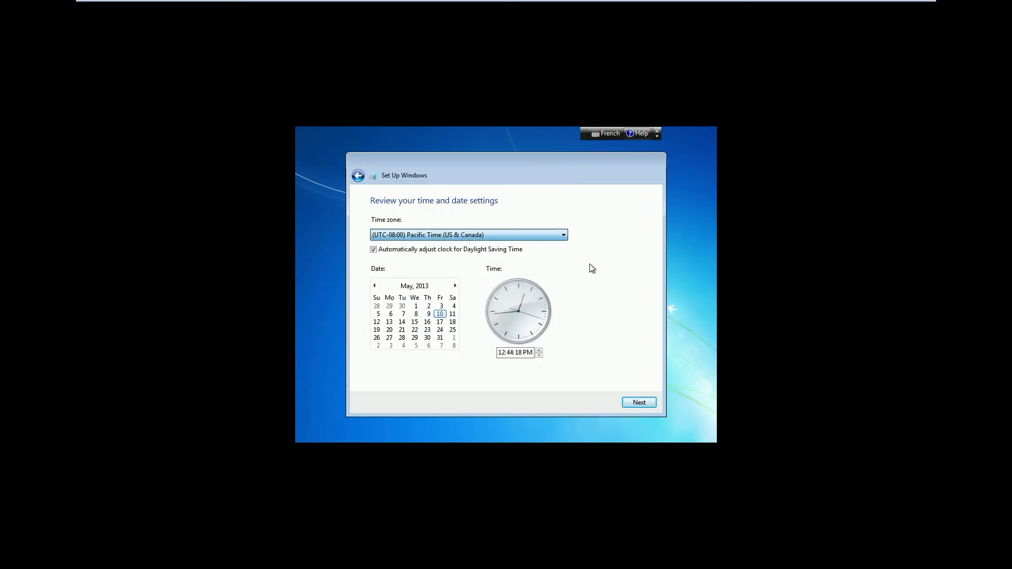
click(639, 403)
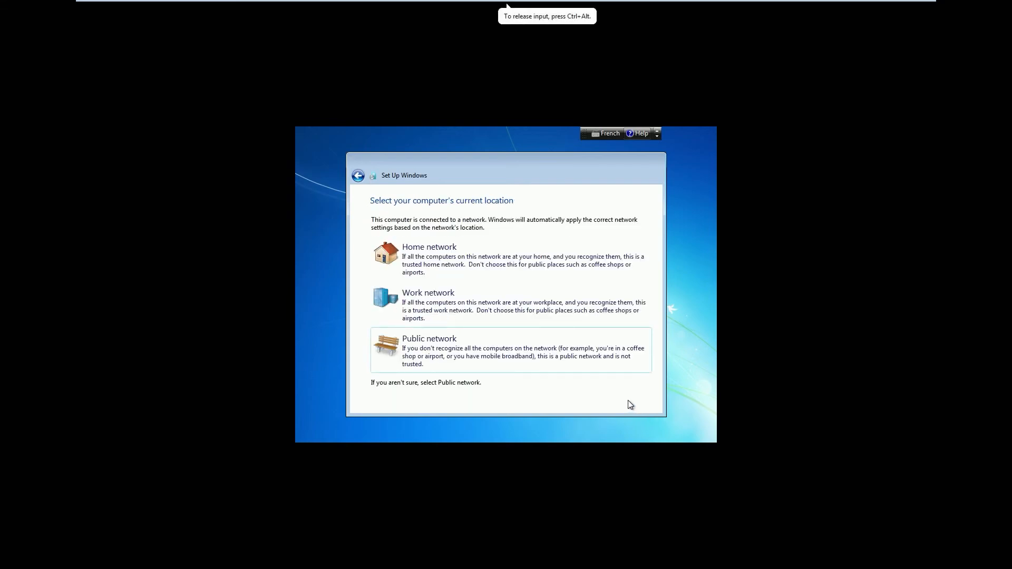
Set the computer's location to Home network to finish setup, and minimize the virtual machine window from the Windows 7 desktop
click(500, 264)
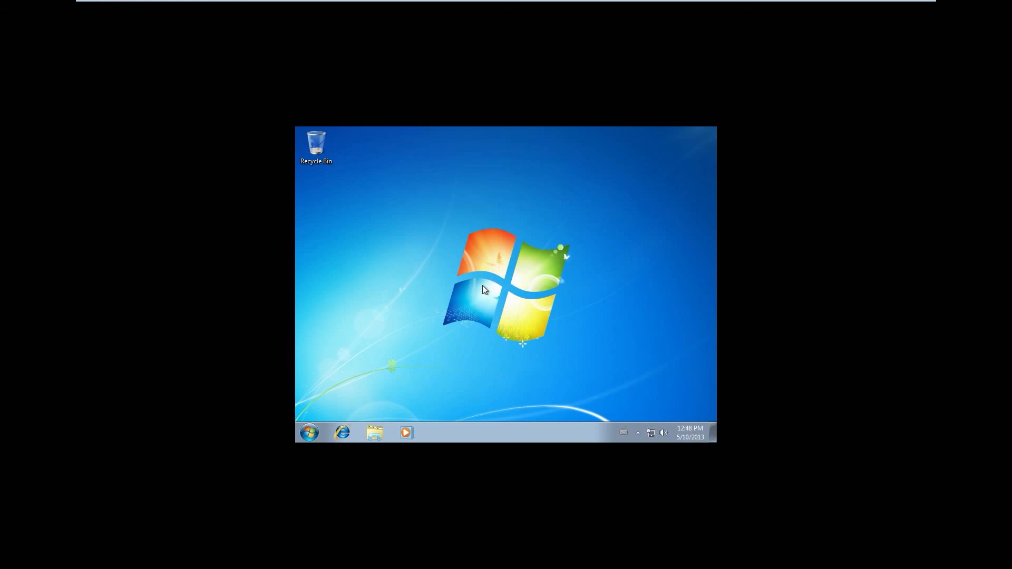
mouse_move(857, 2)
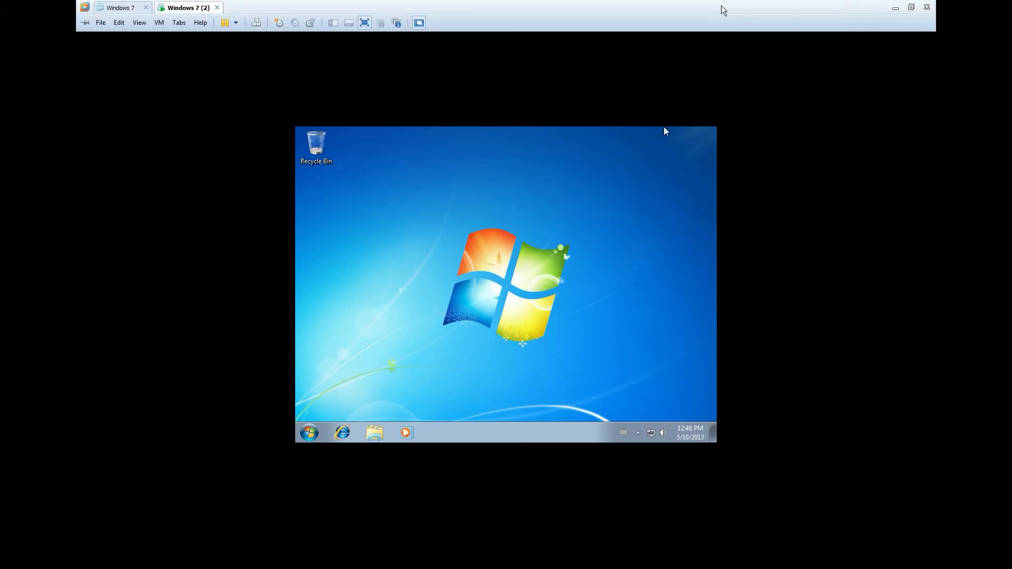
click(895, 9)
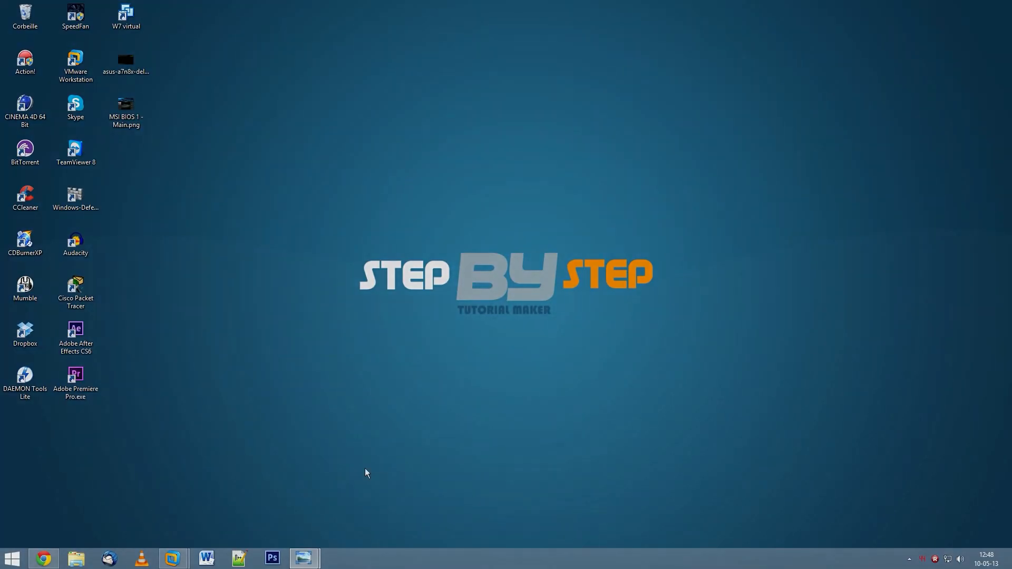